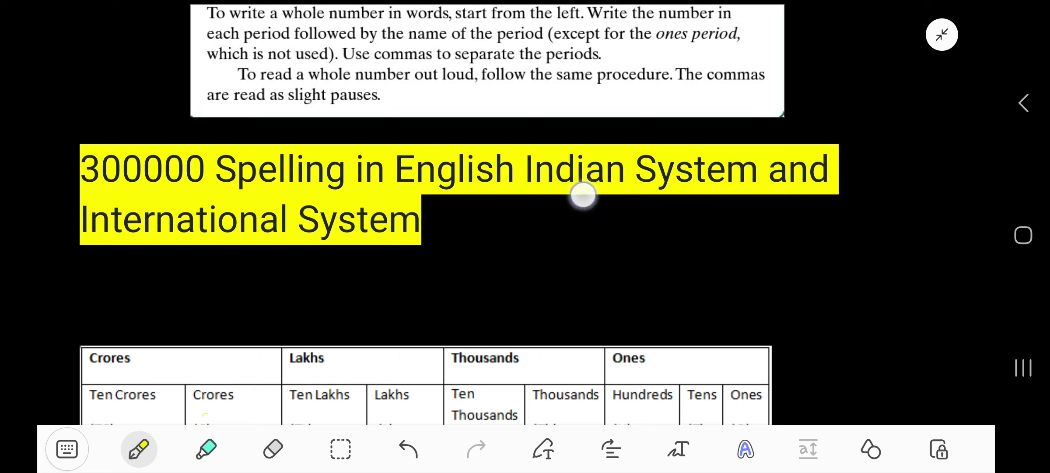
# Handwrite the bracket to '3 lakh', start the second arrow and write 'Three'.
pyautogui.moveTo(583, 195)
pyautogui.mouseDown()
pyautogui.moveTo(570, 256)
pyautogui.moveTo(616, 260)
pyautogui.moveTo(601, 269)
pyautogui.moveTo(800, 264)
pyautogui.mouseUp()
pyautogui.moveTo(184, 247)
pyautogui.mouseDown()
pyautogui.moveTo(162, 310)
pyautogui.moveTo(247, 307)
pyautogui.moveTo(216, 322)
pyautogui.mouseUp()
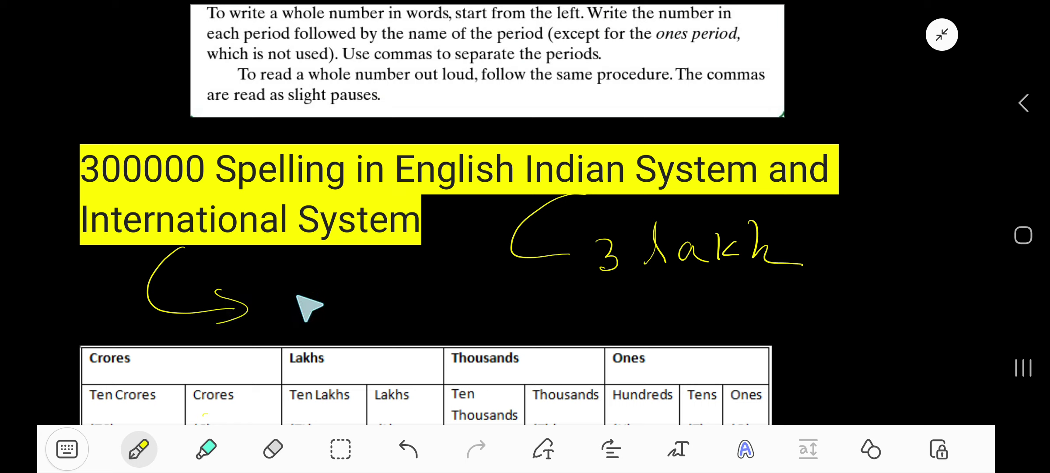
pyautogui.moveTo(268, 292); pyautogui.dragTo(297, 290)
pyautogui.moveTo(283, 292)
pyautogui.mouseDown()
pyautogui.moveTo(284, 315)
pyautogui.moveTo(346, 304)
pyautogui.moveTo(350, 316)
pyautogui.moveTo(406, 314)
pyautogui.mouseUp()
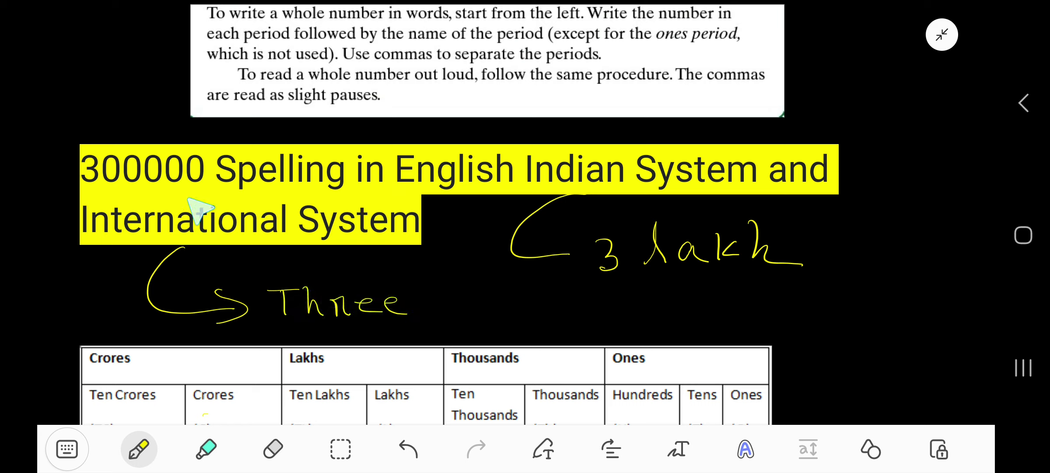
# Handwrite 'hundred thousand' after Three and close the bracket after 3 lakh.
pyautogui.moveTo(445, 278)
pyautogui.mouseDown()
pyautogui.moveTo(457, 295)
pyautogui.moveTo(501, 303)
pyautogui.moveTo(545, 304)
pyautogui.moveTo(584, 288)
pyautogui.moveTo(612, 310)
pyautogui.moveTo(641, 311)
pyautogui.mouseUp()
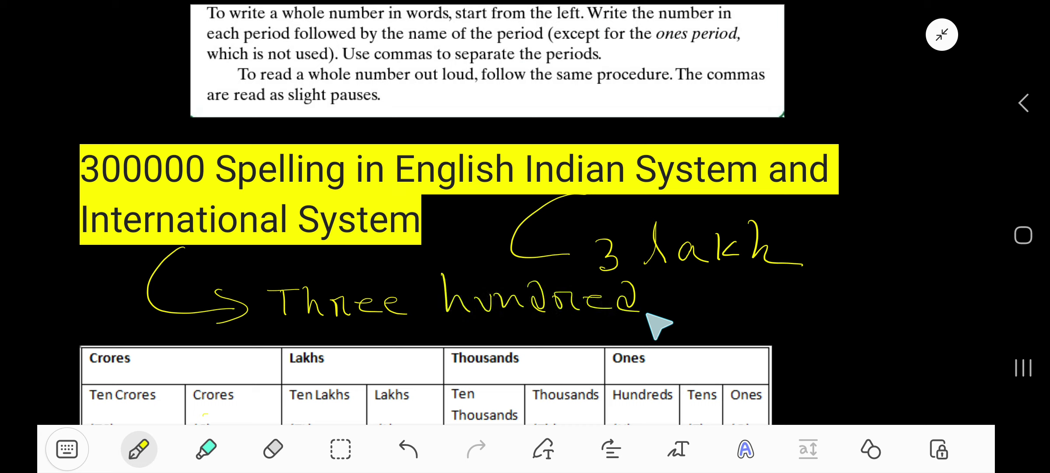
pyautogui.moveTo(697, 280)
pyautogui.mouseDown()
pyautogui.moveTo(756, 304)
pyautogui.moveTo(778, 290)
pyautogui.moveTo(812, 310)
pyautogui.moveTo(893, 309)
pyautogui.mouseUp()
pyautogui.moveTo(894, 291); pyautogui.dragTo(901, 308)
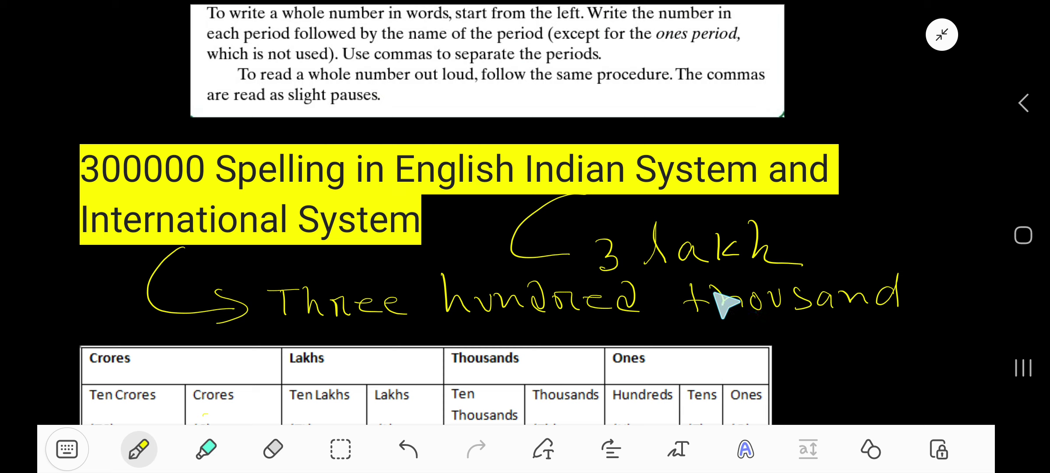
pyautogui.moveTo(830, 240)
pyautogui.mouseDown()
pyautogui.moveTo(834, 271)
pyautogui.moveTo(857, 272)
pyautogui.mouseUp()
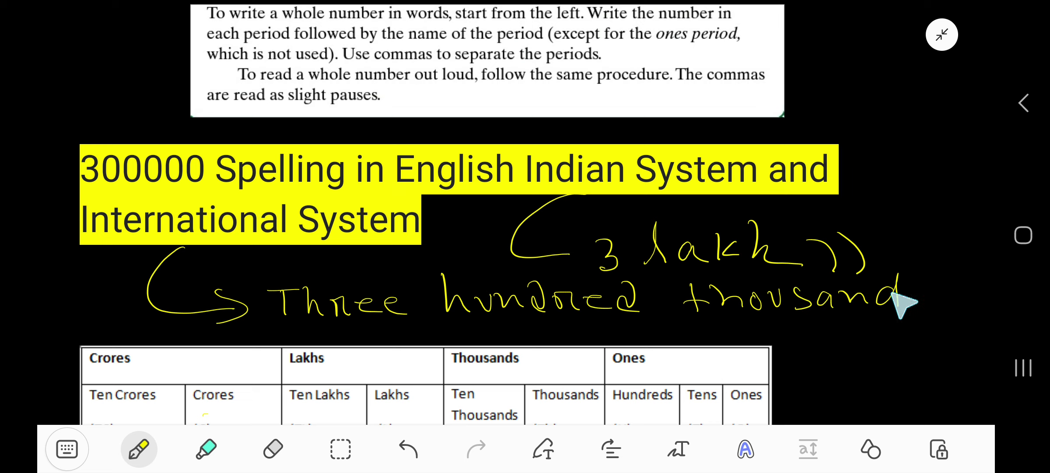
pyautogui.scroll(-2, 147, 221)
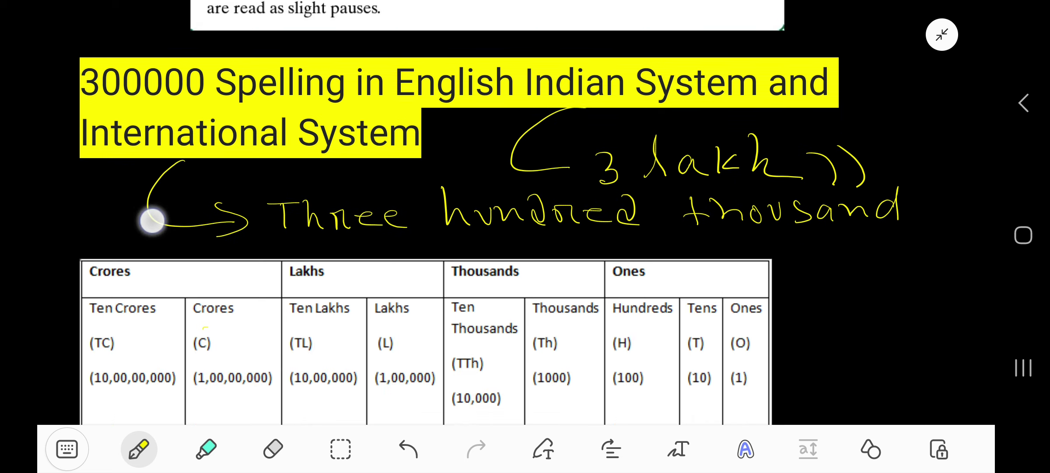
pyautogui.scroll(-2, 148, 221)
pyautogui.scroll(-1, 767, 300)
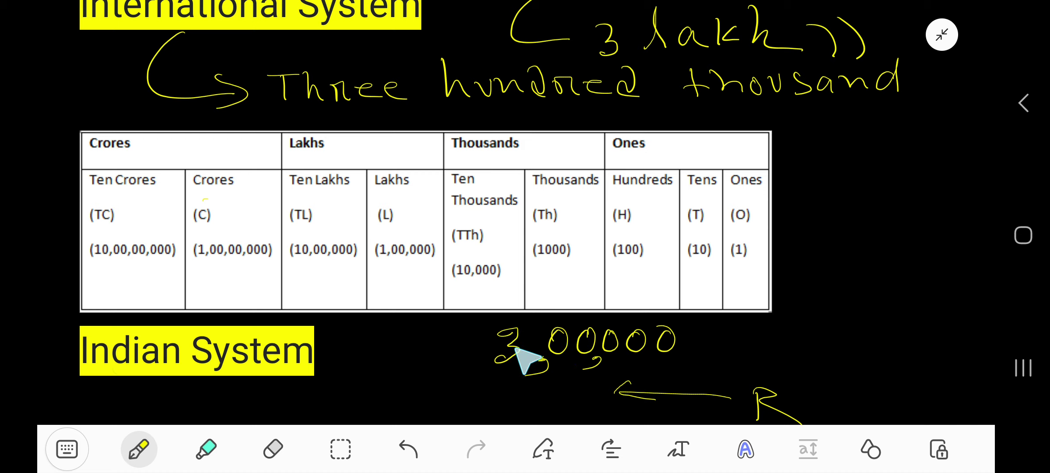
pyautogui.scroll(2, 340, 277)
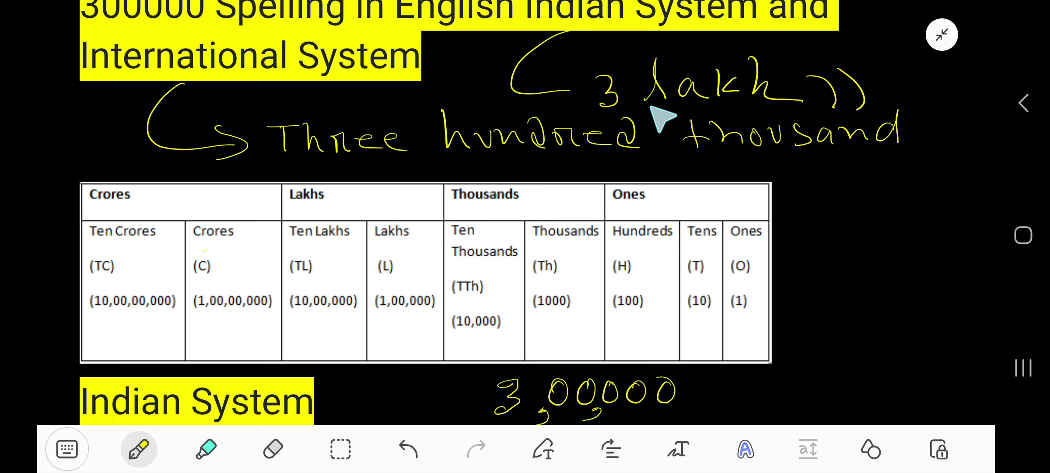
pyautogui.scroll(-2, 385, 303)
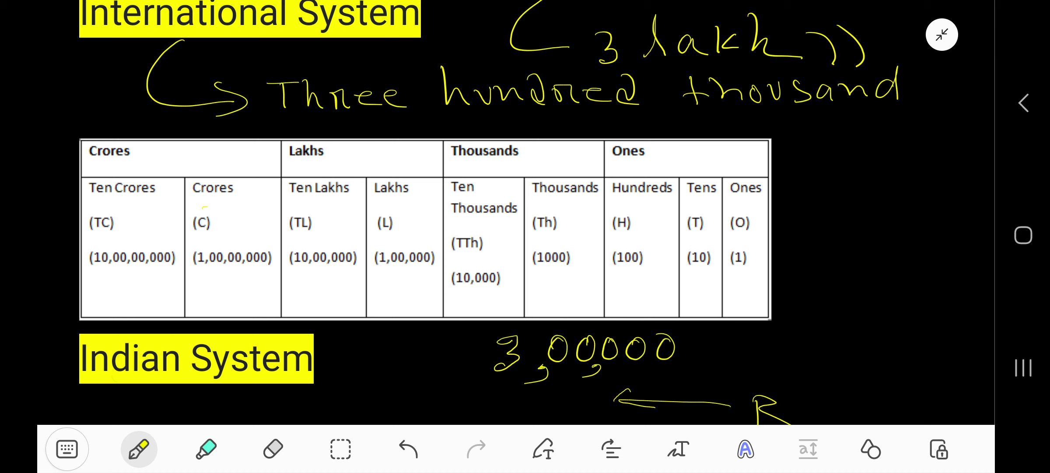
pyautogui.scroll(-10, 375, 193)
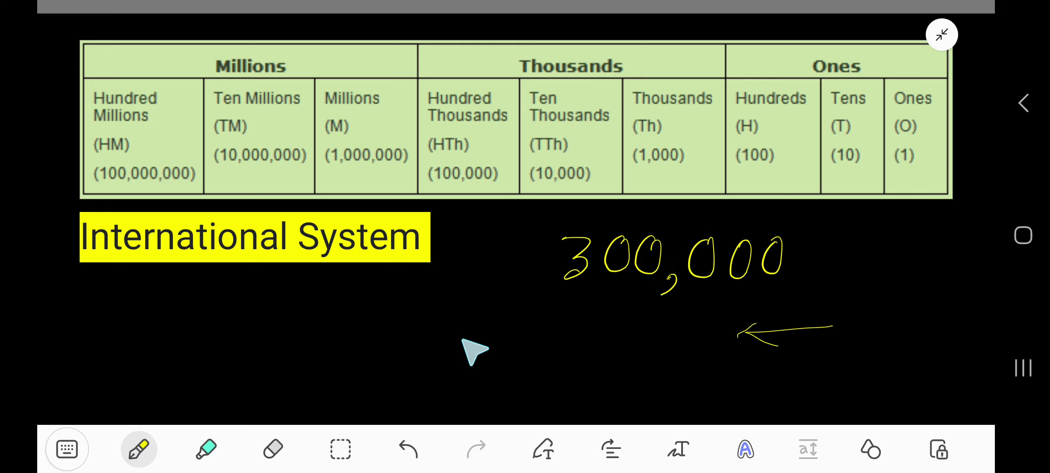
# Handwrite 'Three hundred' below 300,000, erasing and rewriting the misspelled 'Tree'.
pyautogui.moveTo(420, 331)
pyautogui.mouseDown()
pyautogui.moveTo(455, 329)
pyautogui.moveTo(439, 363)
pyautogui.moveTo(533, 347)
pyautogui.moveTo(552, 356)
pyautogui.mouseUp()
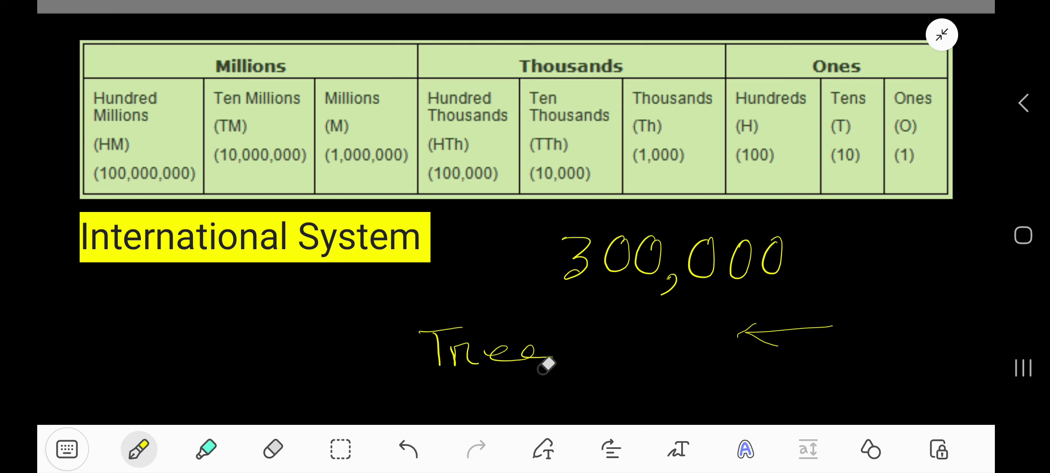
pyautogui.moveTo(545, 365); pyautogui.dragTo(481, 352)
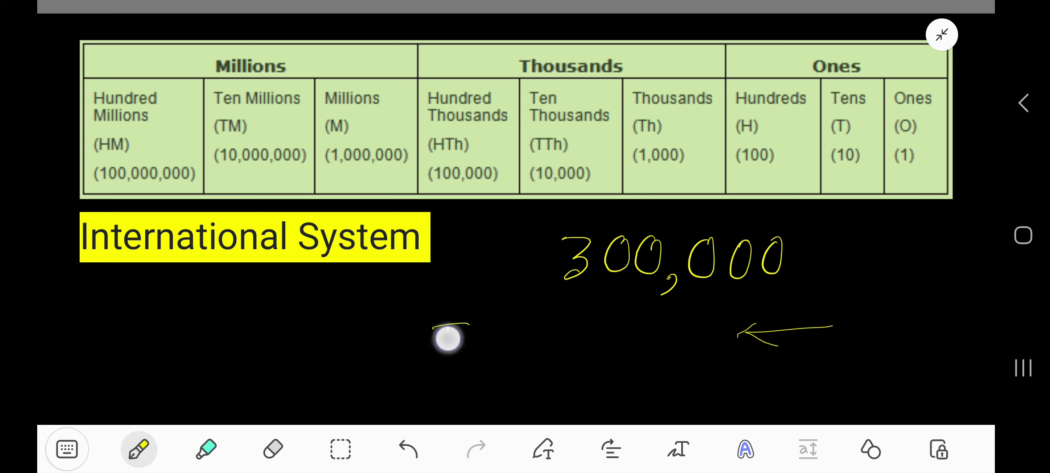
pyautogui.moveTo(448, 327)
pyautogui.mouseDown()
pyautogui.moveTo(448, 354)
pyautogui.moveTo(581, 355)
pyautogui.mouseUp()
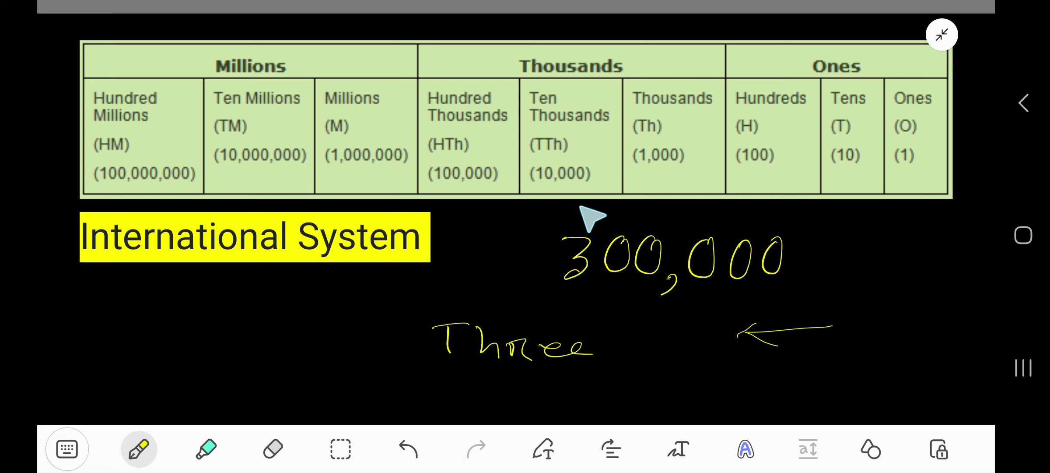
pyautogui.moveTo(616, 325)
pyautogui.mouseDown()
pyautogui.moveTo(626, 345)
pyautogui.moveTo(711, 369)
pyautogui.moveTo(722, 349)
pyautogui.moveTo(818, 377)
pyautogui.mouseUp()
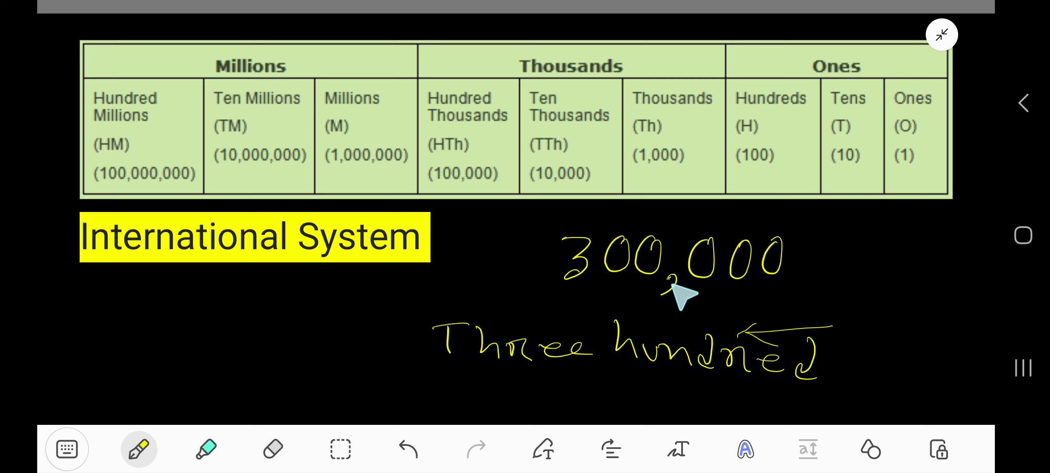
# Handwrite 'thousand' with 'nd' wrapped below, then draw a tick beside the phrase.
pyautogui.moveTo(859, 338)
pyautogui.mouseDown()
pyautogui.moveTo(861, 378)
pyautogui.moveTo(873, 356)
pyautogui.mouseUp()
pyautogui.moveTo(875, 339)
pyautogui.mouseDown()
pyautogui.moveTo(894, 378)
pyautogui.moveTo(941, 363)
pyautogui.moveTo(936, 379)
pyautogui.moveTo(965, 386)
pyautogui.mouseUp()
pyautogui.moveTo(900, 408)
pyautogui.mouseDown()
pyautogui.moveTo(947, 395)
pyautogui.moveTo(946, 404)
pyautogui.mouseUp()
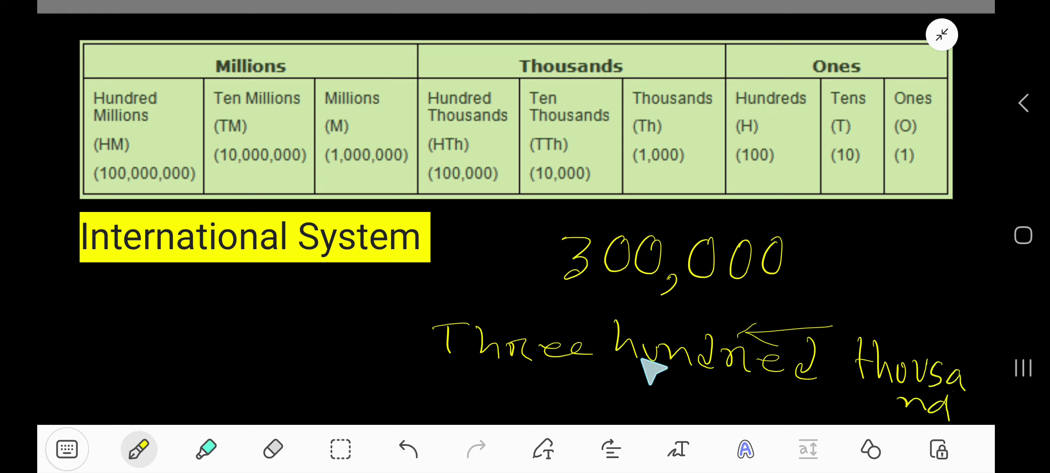
pyautogui.moveTo(340, 334); pyautogui.dragTo(426, 329)
pyautogui.moveTo(327, 354)
pyautogui.mouseDown()
pyautogui.moveTo(346, 380)
pyautogui.moveTo(456, 336)
pyautogui.mouseUp()
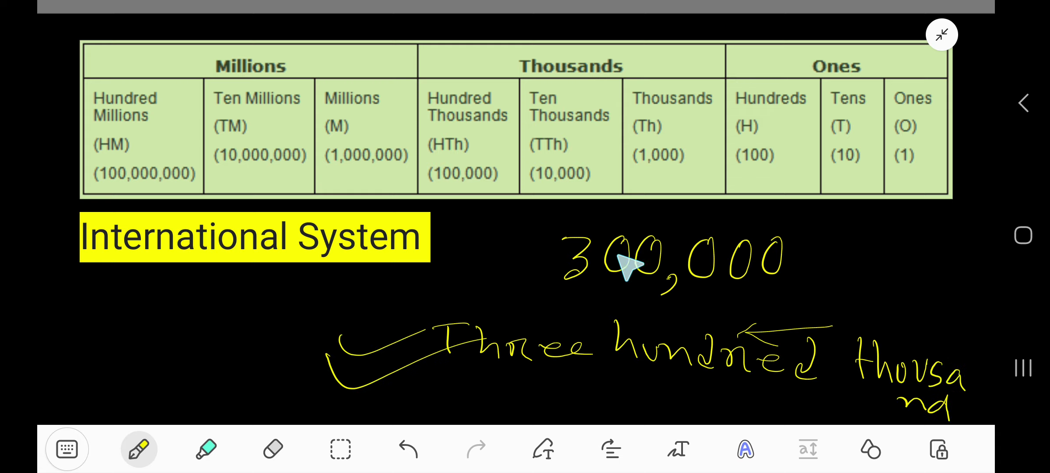